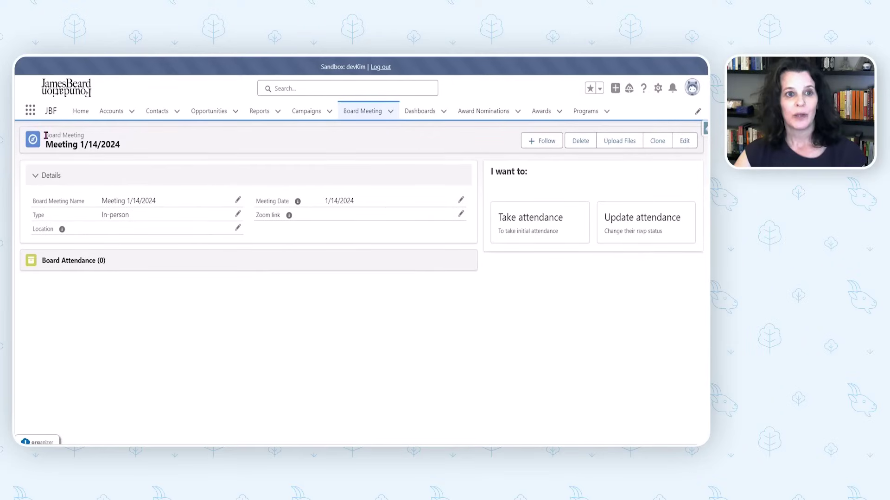
# Take attendance for the first, third, fourth and fifth listed board members with the RSVP status Accepted: In-person
pyautogui.moveTo(46, 135); pyautogui.dragTo(104, 139)
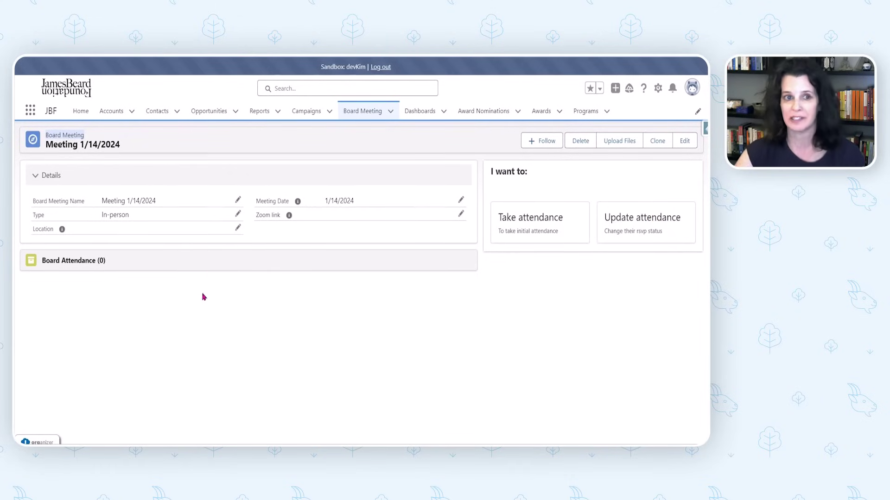
pyautogui.click(521, 225)
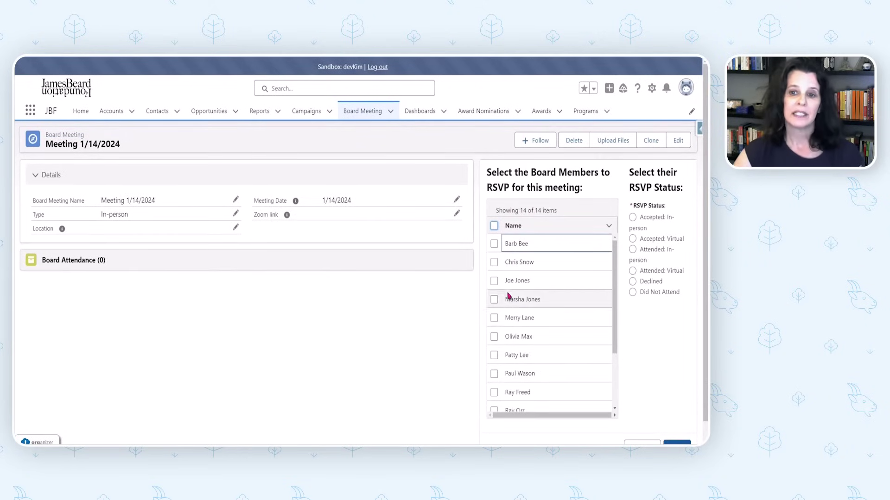
pyautogui.click(494, 243)
pyautogui.click(494, 281)
pyautogui.click(494, 300)
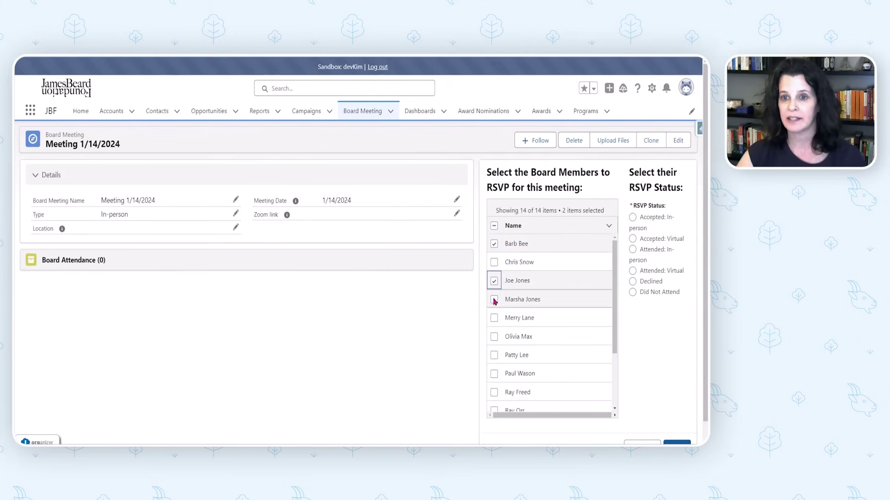
pyautogui.click(494, 318)
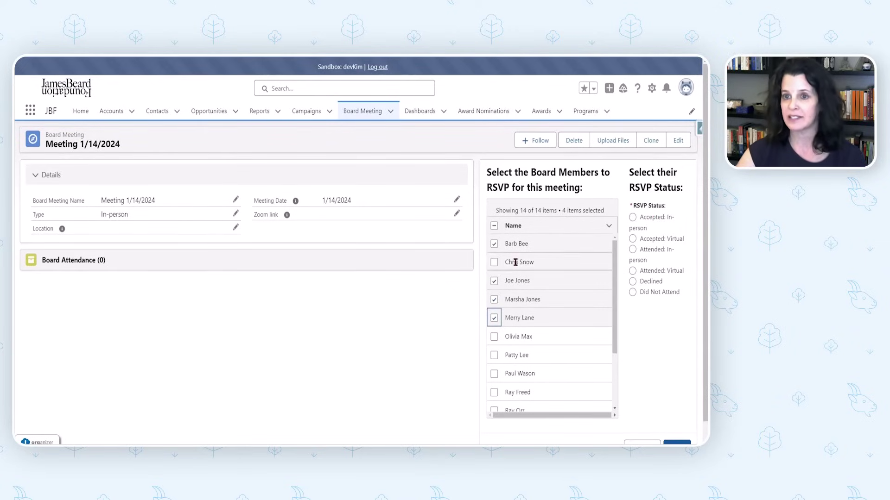
pyautogui.click(633, 219)
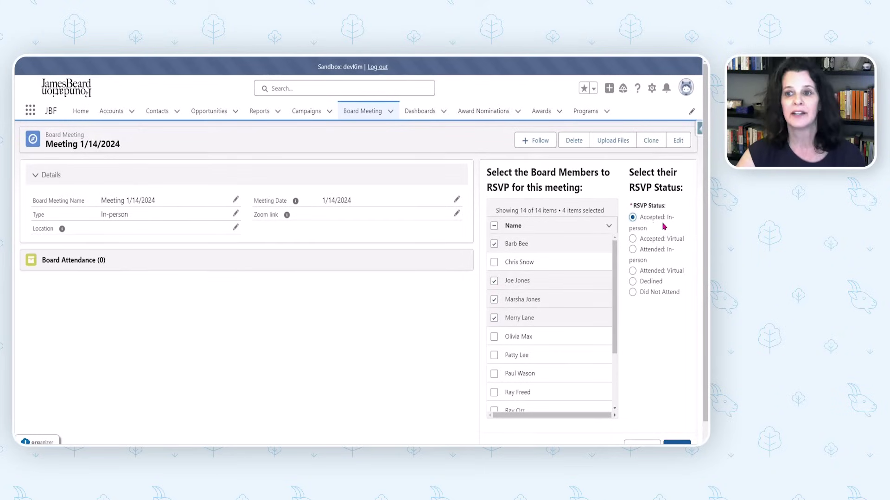
pyautogui.scroll(-1, 687, 381)
pyautogui.click(677, 432)
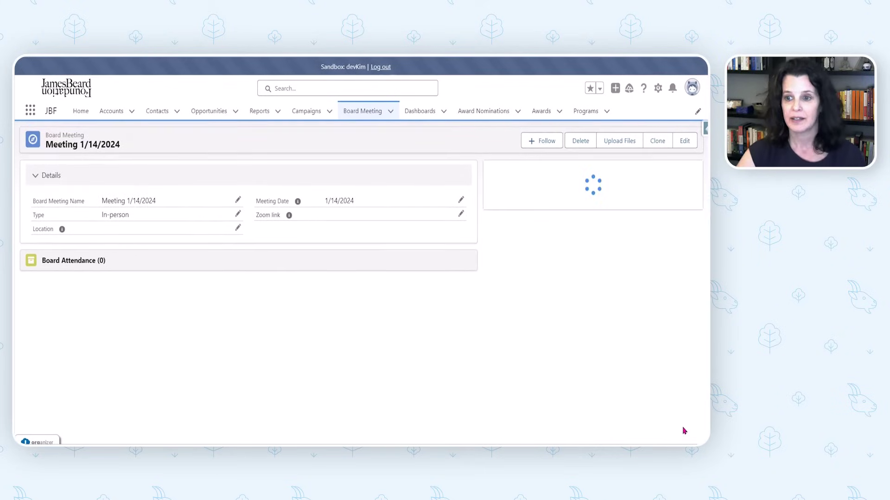
pyautogui.click(681, 209)
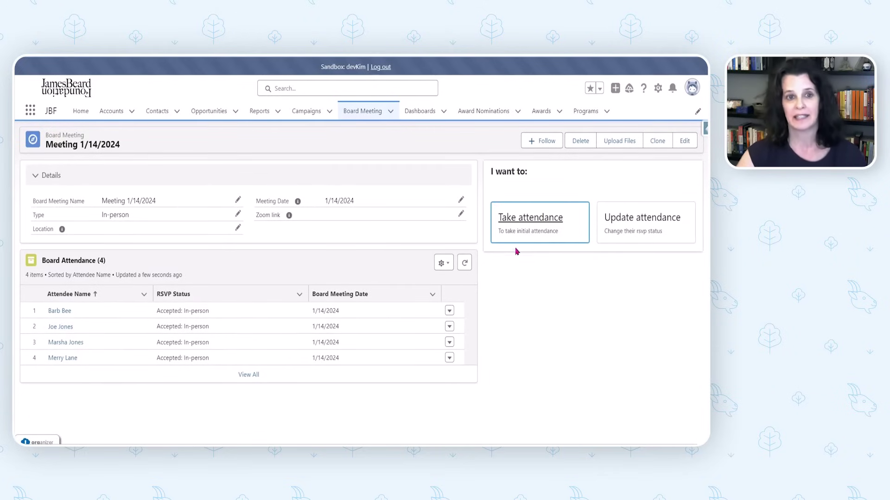
# Take attendance for the seventh and eighth listed board members with the RSVP status Declined
pyautogui.click(534, 223)
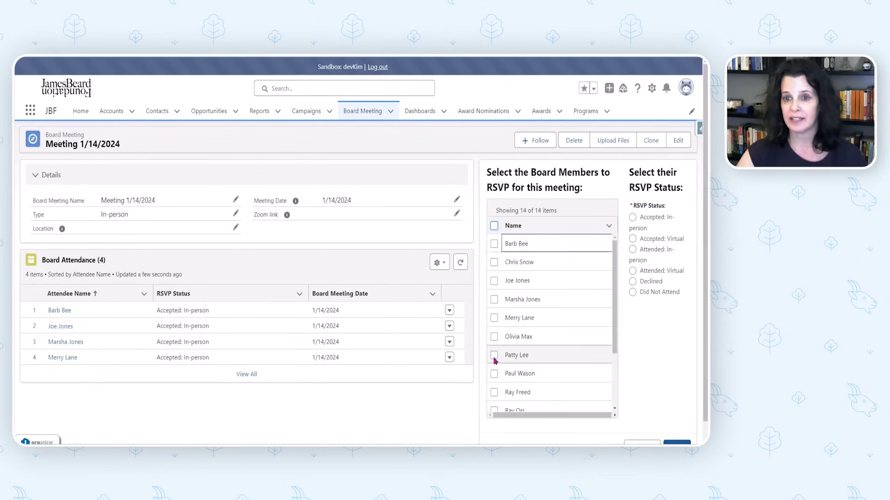
pyautogui.click(494, 356)
pyautogui.click(494, 374)
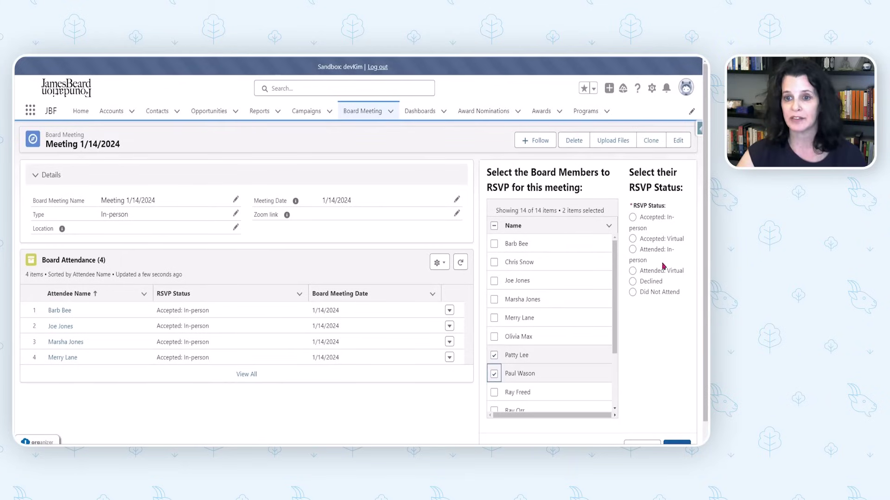
pyautogui.click(632, 282)
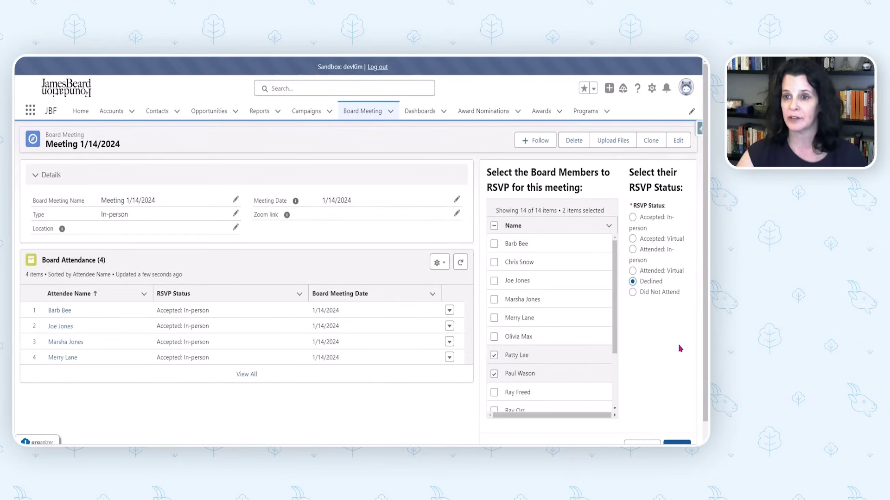
pyautogui.click(677, 443)
pyautogui.click(681, 207)
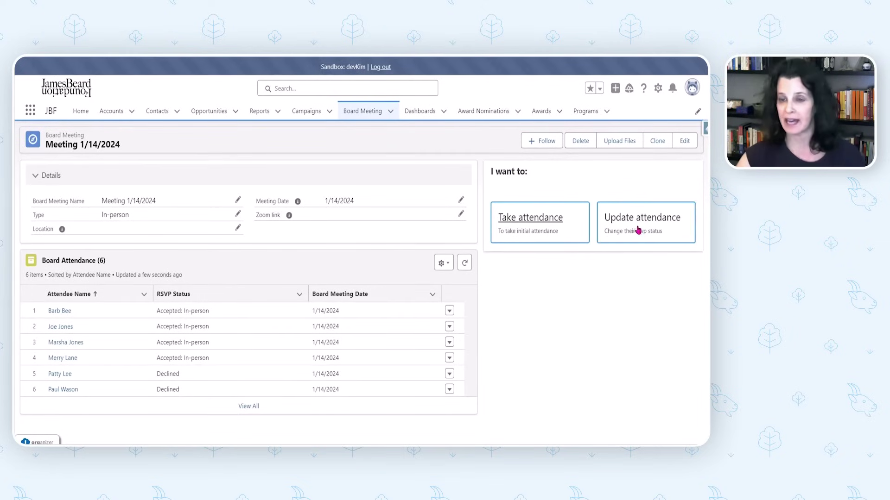
# Update attendance for the first three listed attendees, setting their new RSVP status to Attended: In-person
pyautogui.click(656, 218)
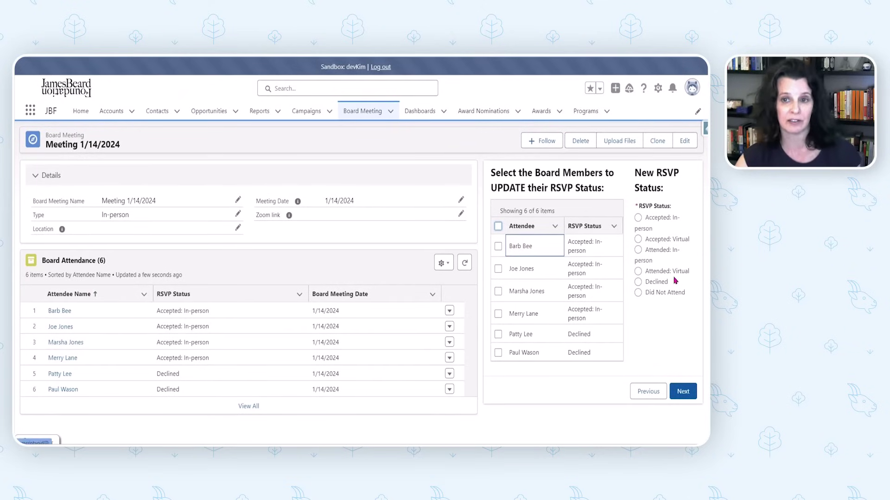
pyautogui.click(498, 247)
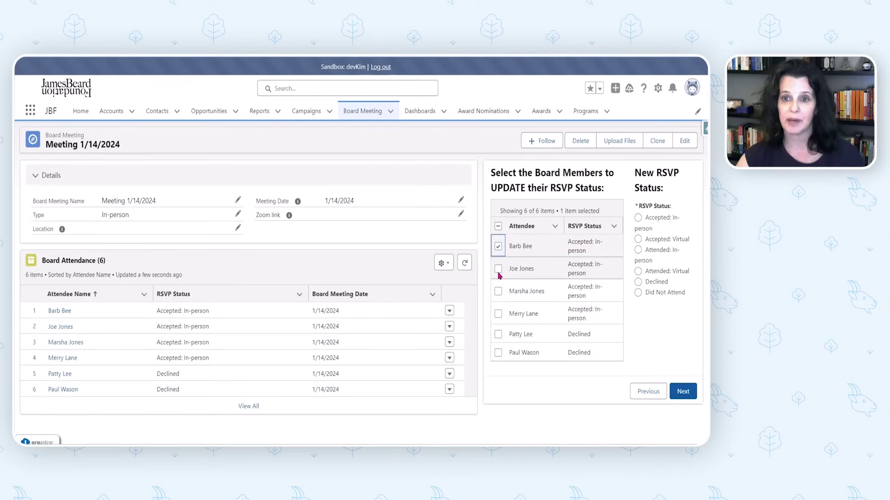
pyautogui.click(498, 269)
pyautogui.click(498, 291)
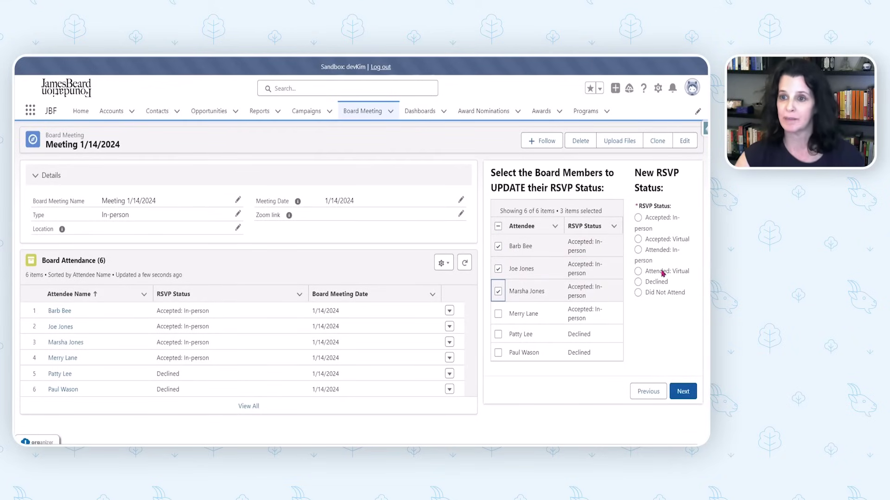
pyautogui.click(638, 251)
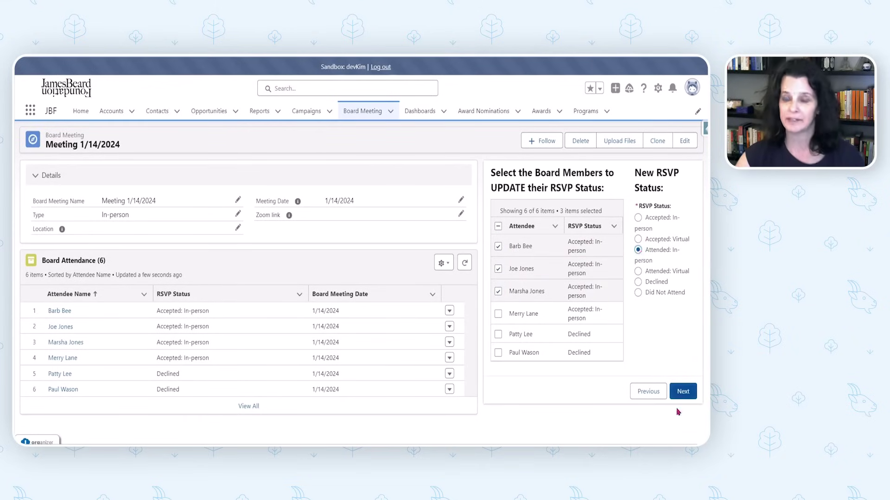
pyautogui.click(687, 389)
pyautogui.click(688, 213)
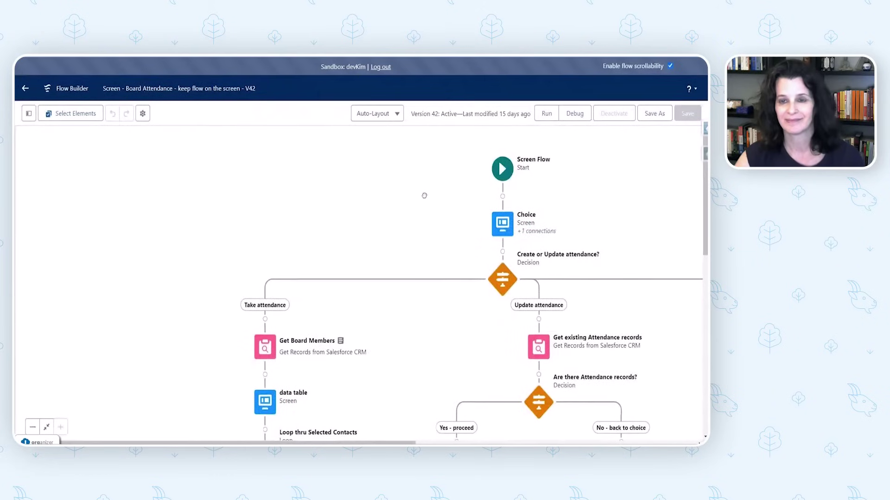
# In Flow Builder, look over the Board Attendance flow's branches and examine the Choice screen's Quick Choice settings and static choices
pyautogui.moveTo(424, 195); pyautogui.dragTo(296, 197)
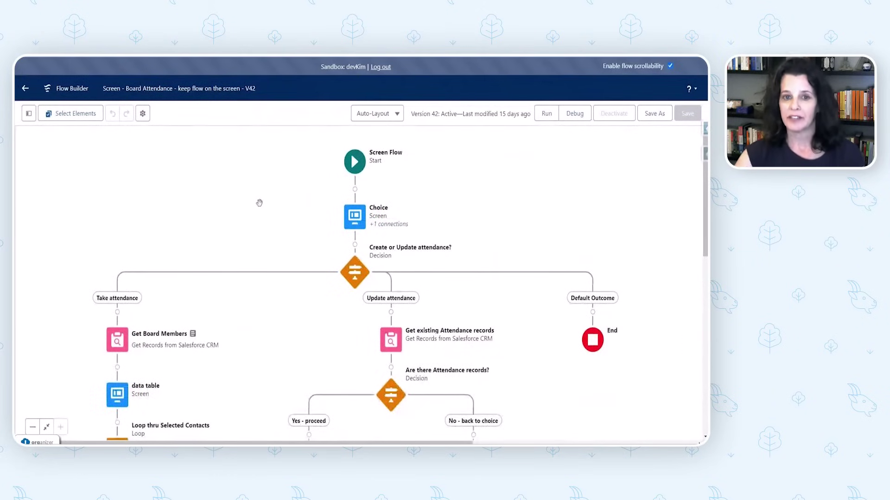
pyautogui.moveTo(252, 352); pyautogui.dragTo(277, 256)
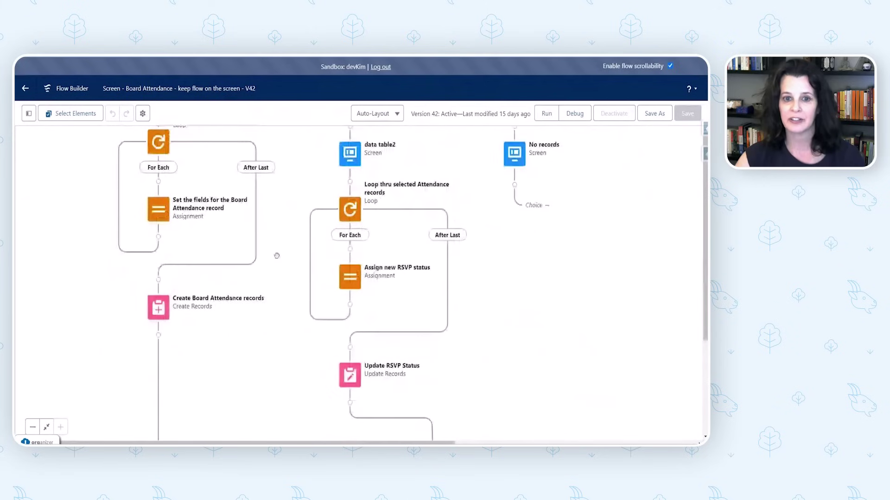
pyautogui.scroll(6, 277, 255)
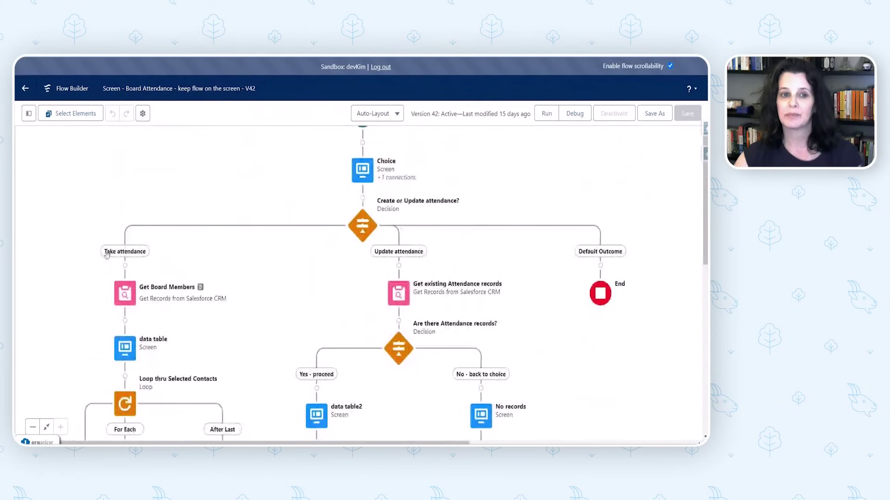
pyautogui.scroll(2, 481, 207)
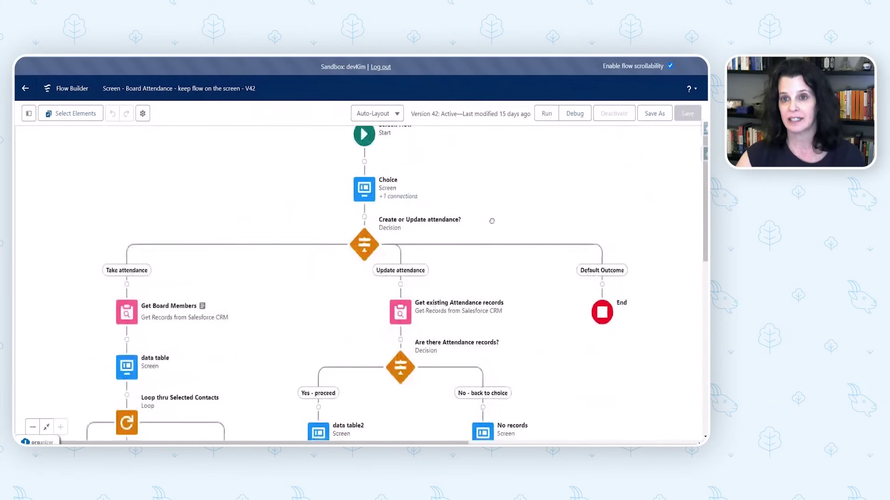
pyautogui.doubleClick(368, 226)
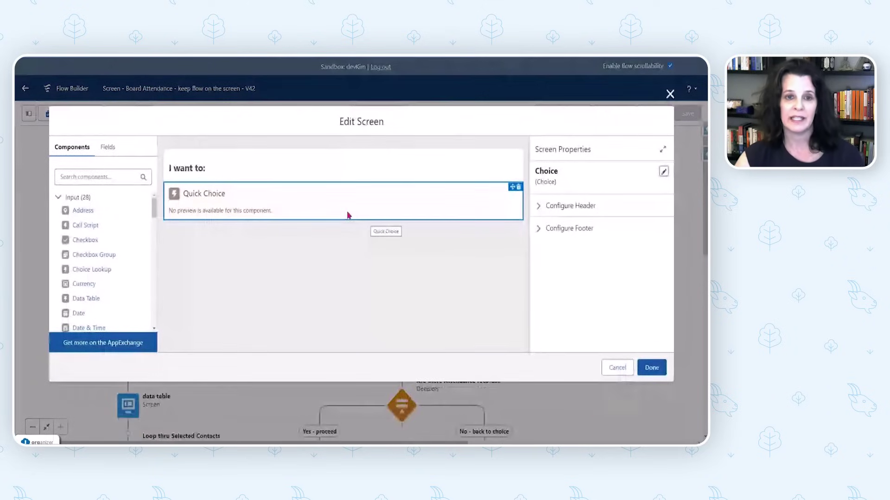
pyautogui.click(253, 211)
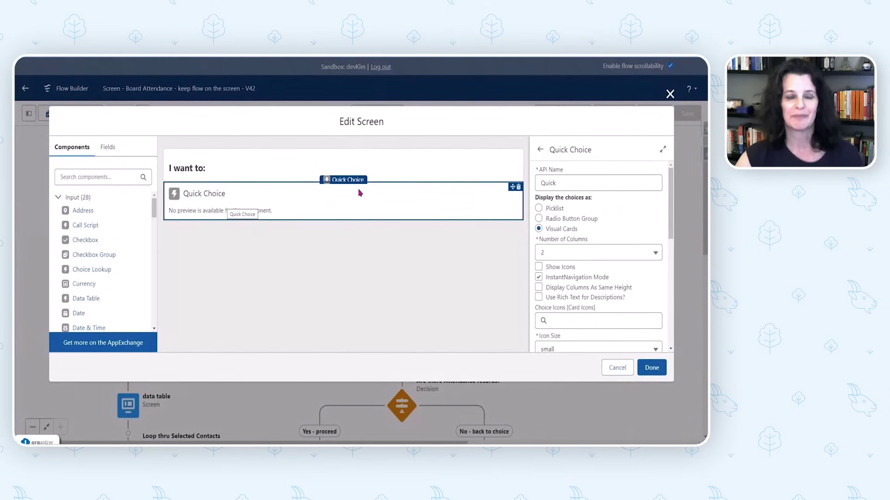
pyautogui.scroll(-4, 587, 232)
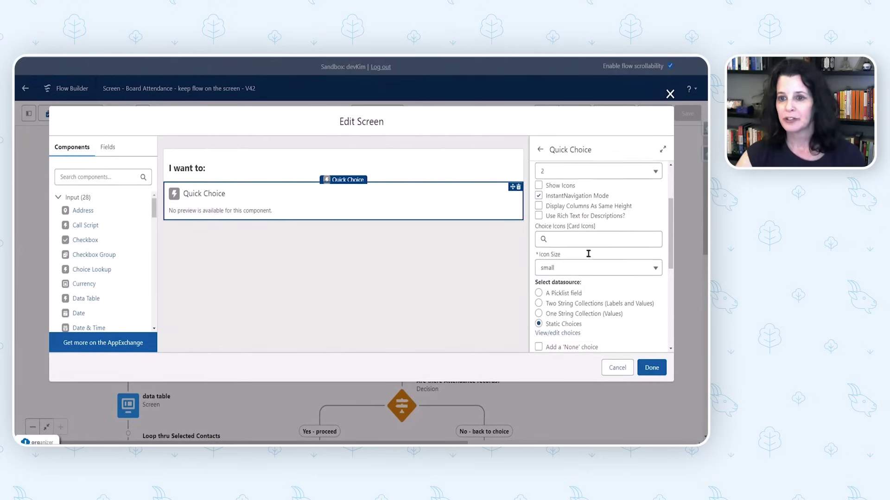
pyautogui.click(556, 253)
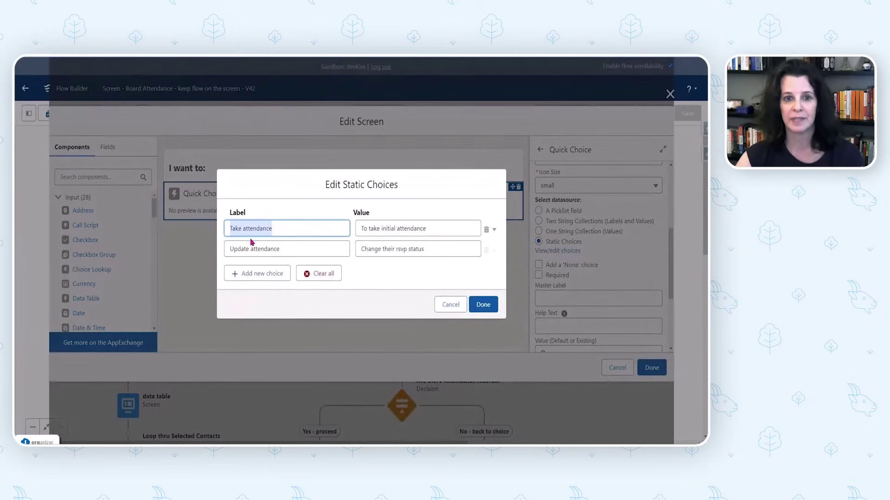
pyautogui.click(482, 304)
pyautogui.click(617, 368)
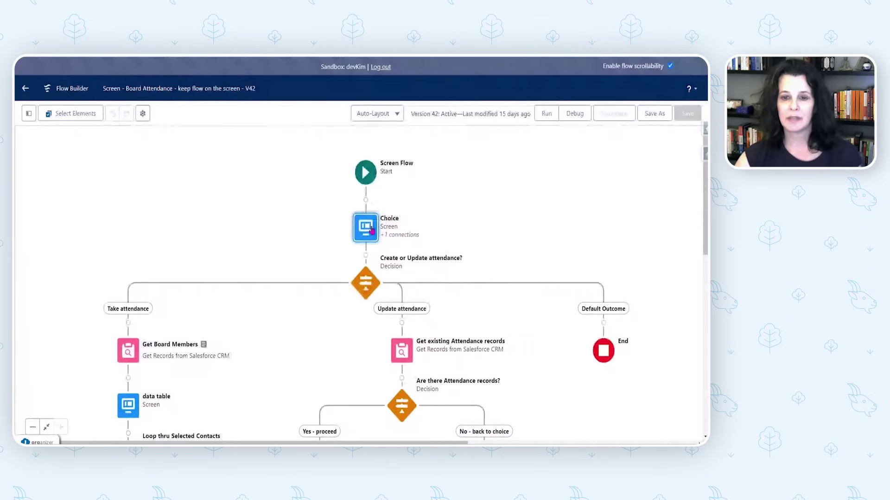
# Examine the conditions of the "Create or Update attendance?" decision and the Get Board Members element's filter, sorting and storage settings
pyautogui.click(366, 282)
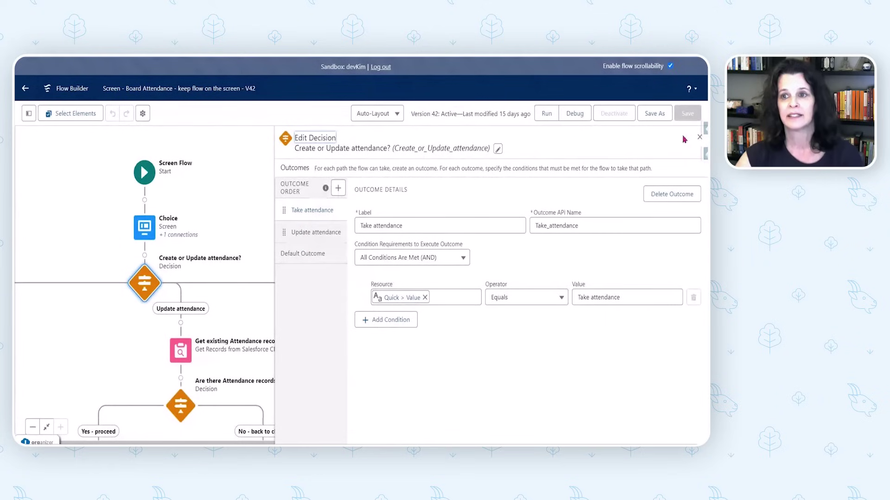
pyautogui.click(700, 137)
pyautogui.moveTo(357, 224); pyautogui.dragTo(611, 136)
pyautogui.moveTo(163, 257); pyautogui.dragTo(203, 207)
pyautogui.doubleClick(237, 199)
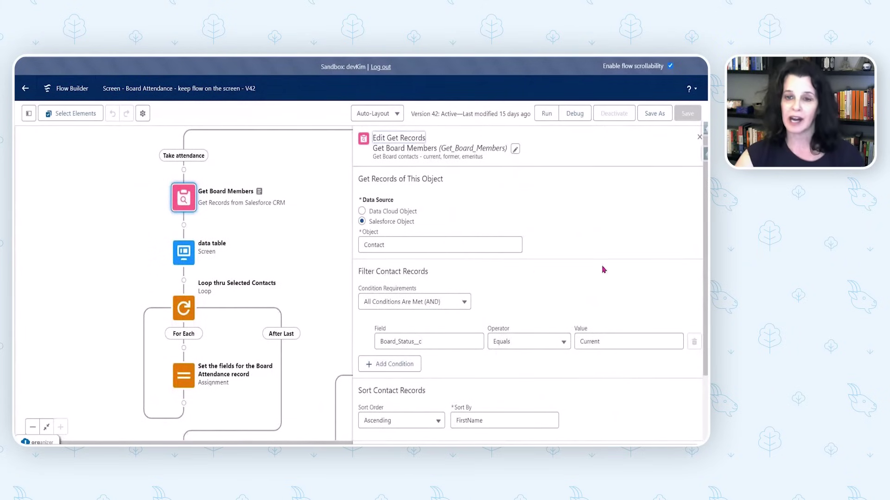
pyautogui.scroll(-3, 594, 271)
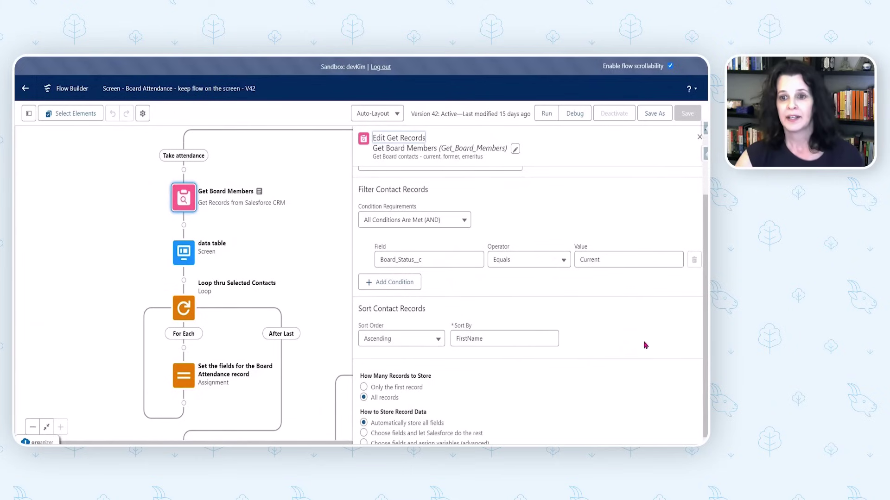
pyautogui.scroll(-1, 433, 387)
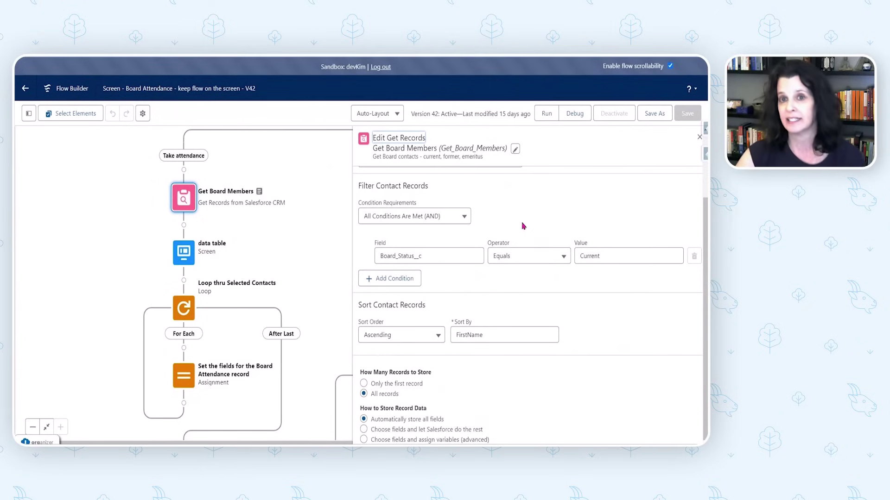
pyautogui.click(699, 137)
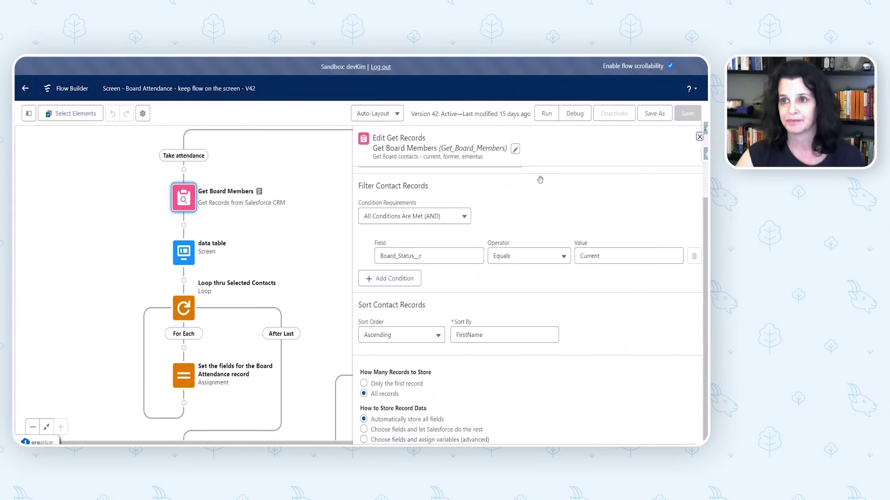
# Examine the Data Table component on the data table screen, including its source collection, advanced output variables and revisited screen values
pyautogui.doubleClick(184, 259)
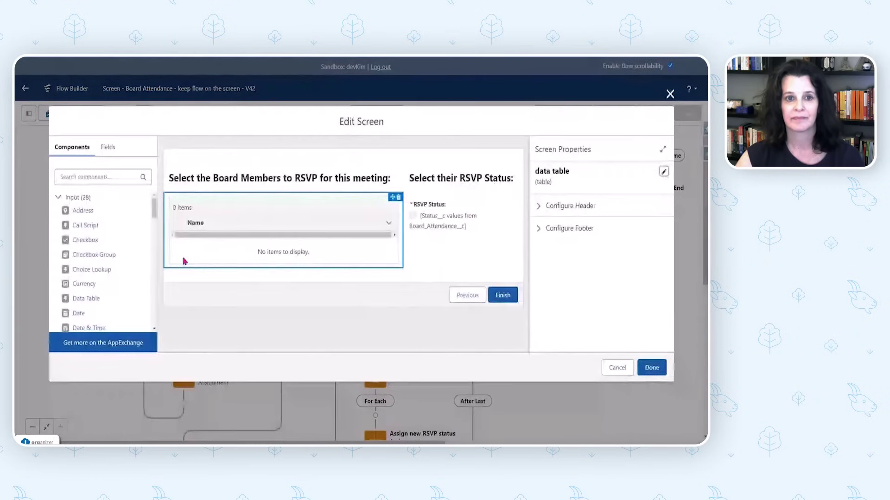
pyautogui.click(255, 233)
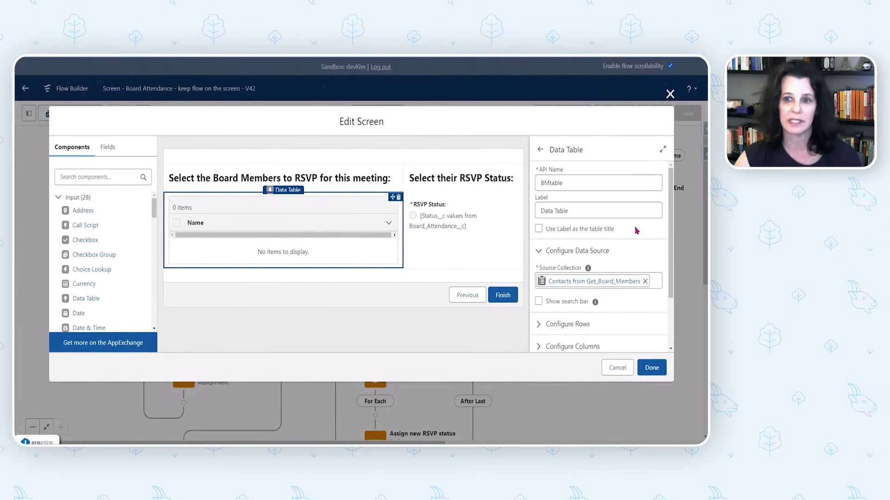
pyautogui.scroll(-3, 621, 244)
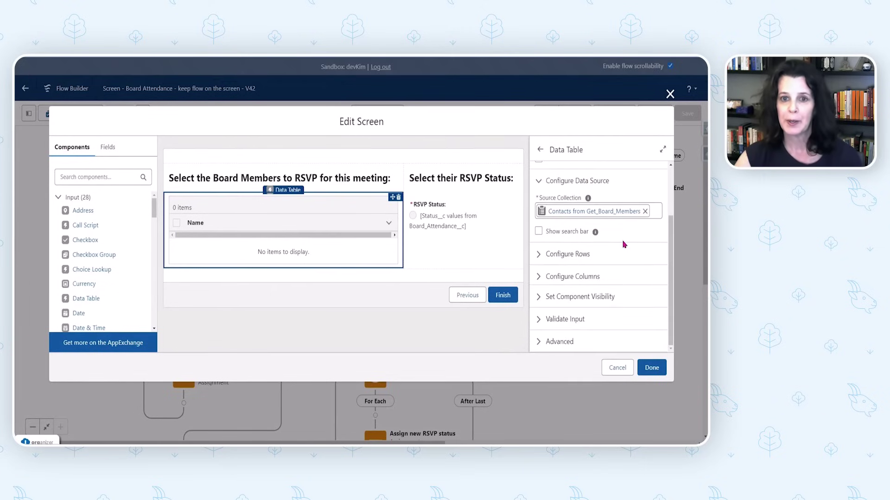
pyautogui.click(564, 344)
pyautogui.scroll(-5, 586, 223)
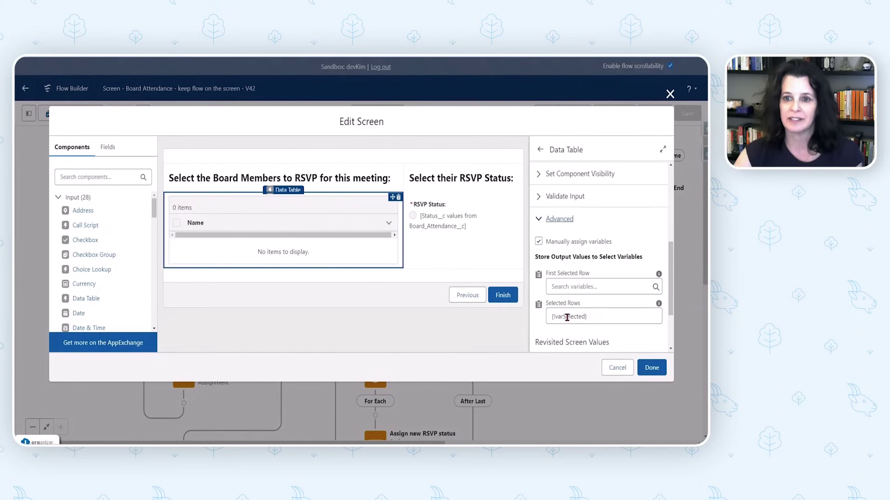
pyautogui.scroll(-3, 565, 317)
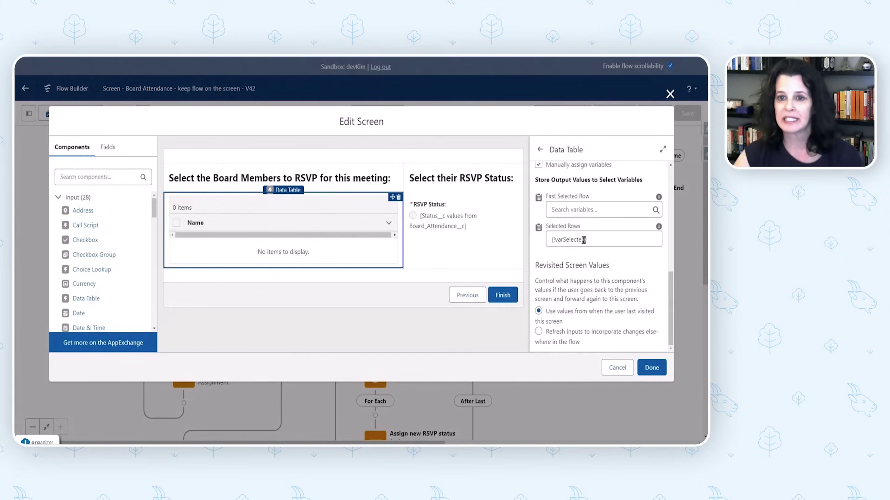
# Examine the RSVP Status radio buttons and their choice settings on the data table screen, closing it without saving changes
pyautogui.click(460, 226)
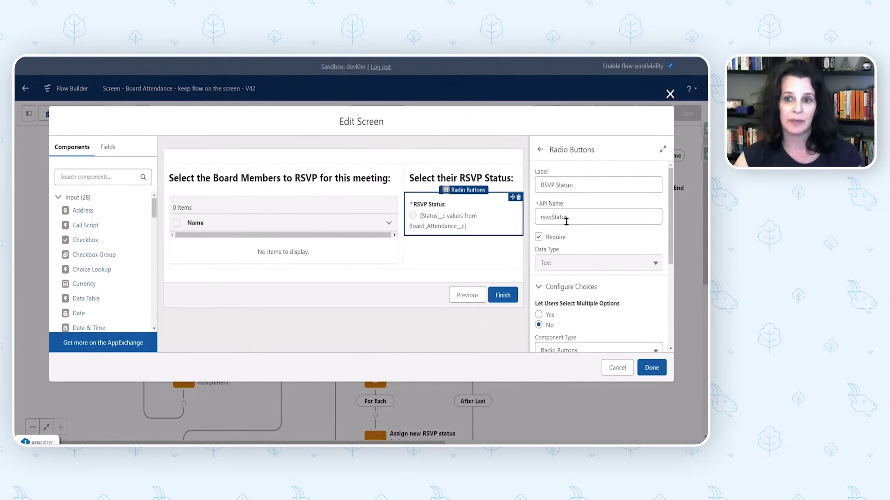
pyautogui.scroll(-3, 566, 221)
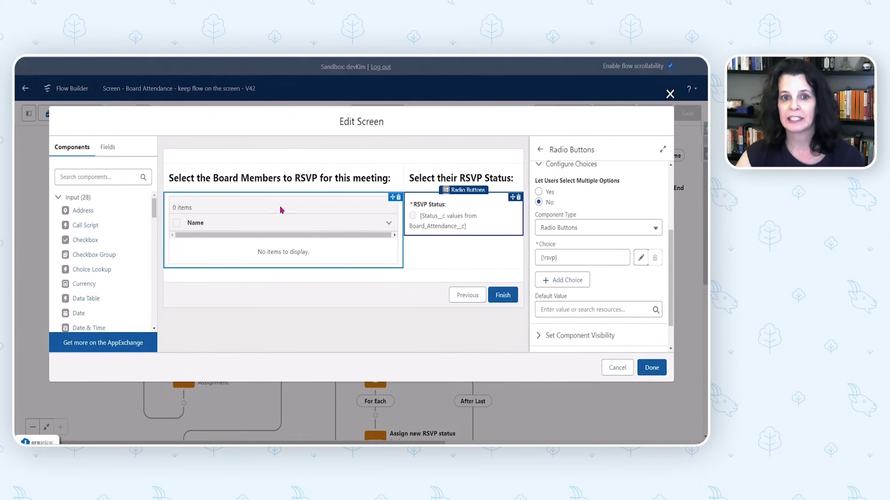
pyautogui.click(617, 368)
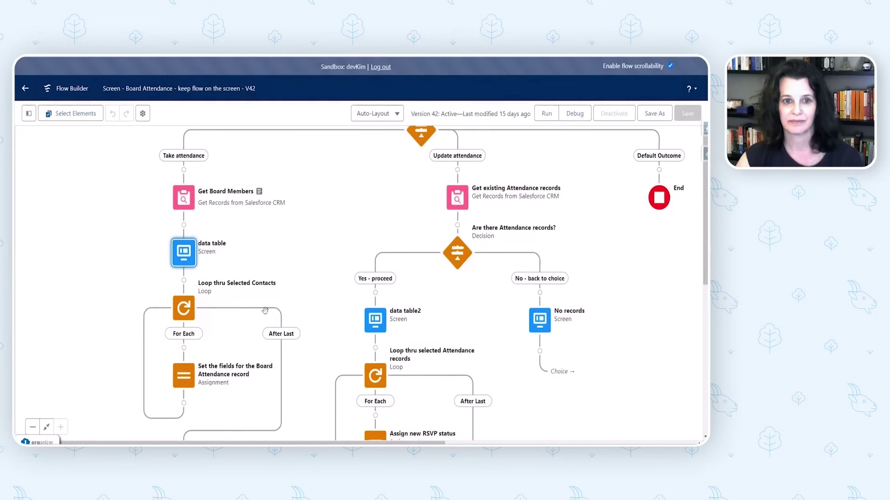
# Examine the Loop thru Selected Contacts collection and direction, and the variable values assigned for each Board Attendance record
pyautogui.moveTo(308, 273); pyautogui.dragTo(345, 195)
pyautogui.click(215, 239)
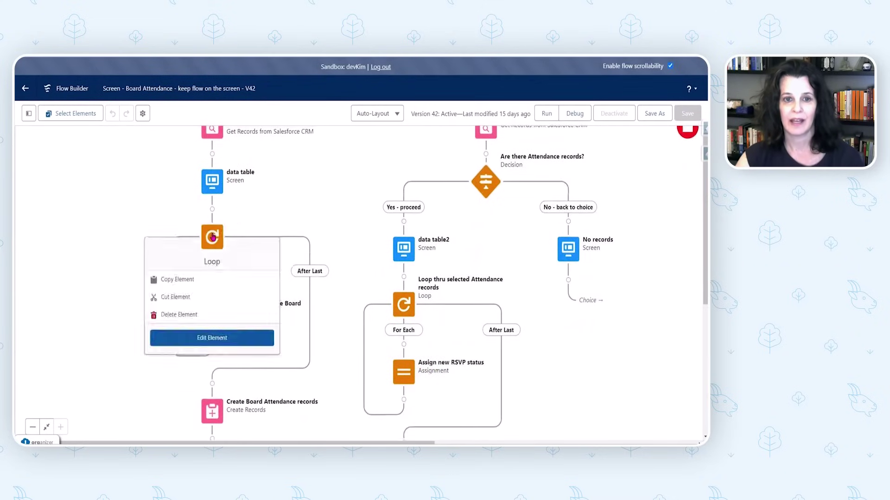
pyautogui.click(212, 337)
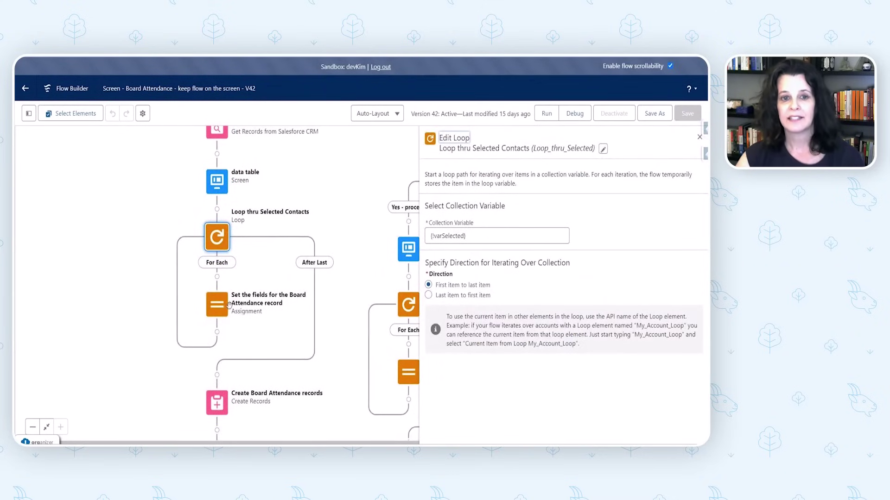
pyautogui.click(220, 310)
# Examine the Create Board Attendance records element's number of records and record collection
pyautogui.click(214, 403)
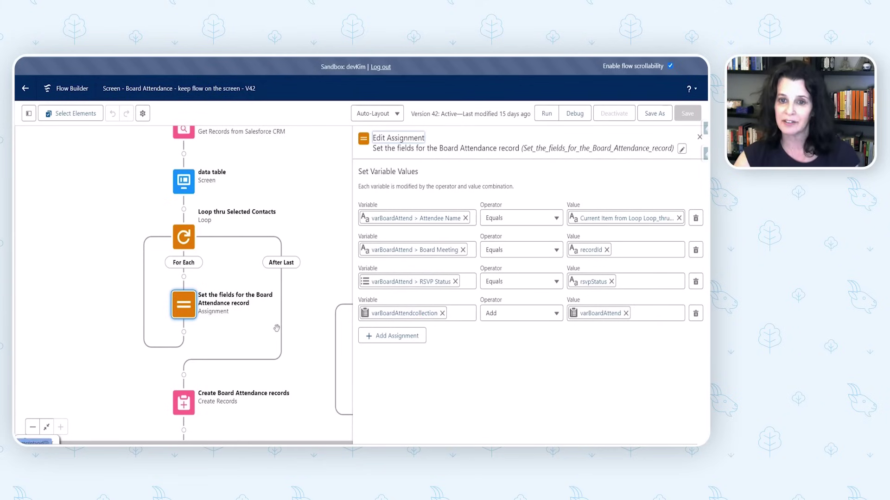
pyautogui.scroll(-5, 277, 328)
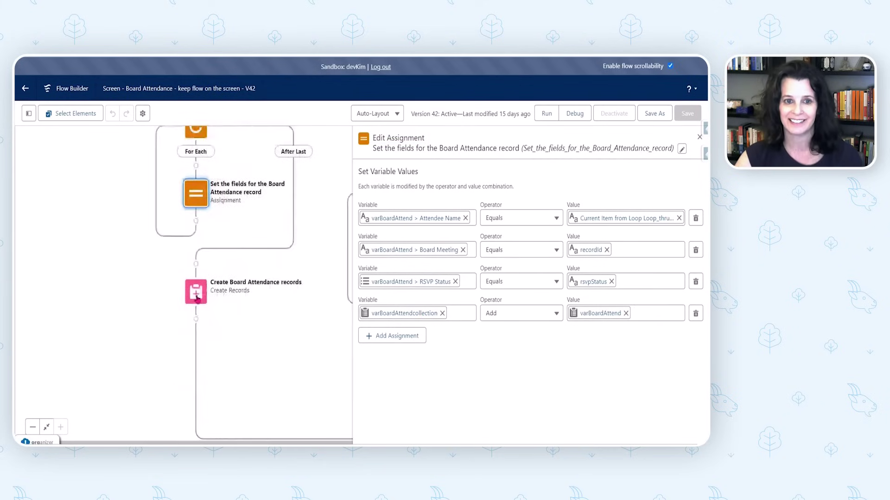
pyautogui.click(197, 299)
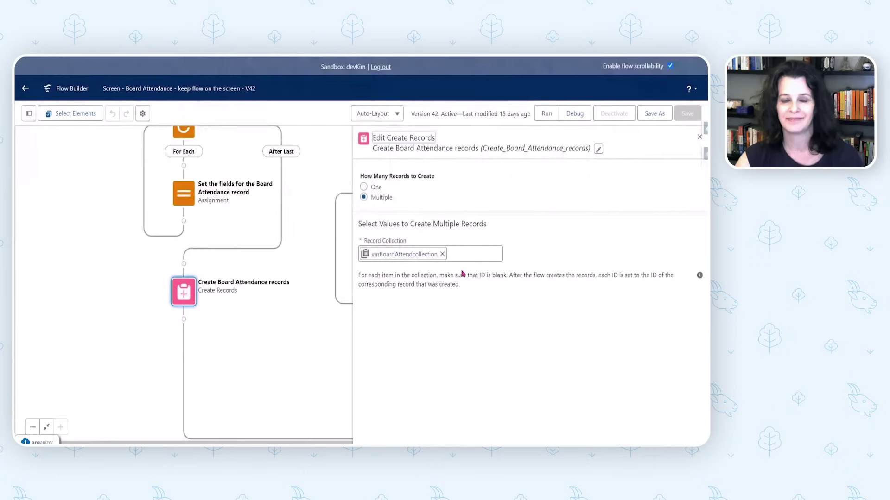
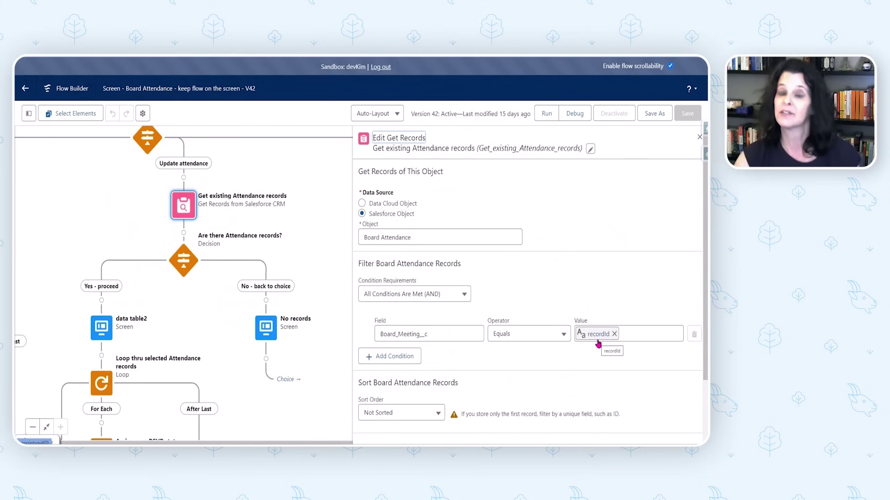
# Examine the Get existing Attendance records element's filter, sorting and storage settings, and look over the decision branches below it
pyautogui.scroll(-2, 574, 262)
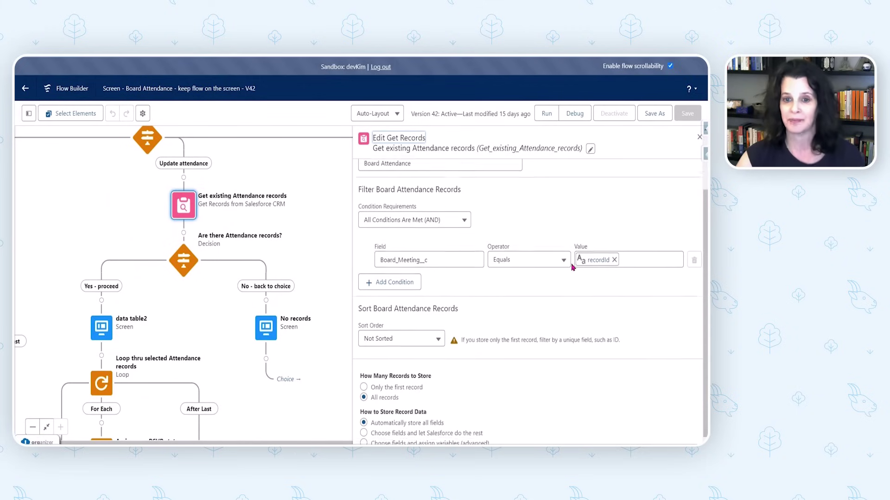
pyautogui.scroll(-3, 299, 241)
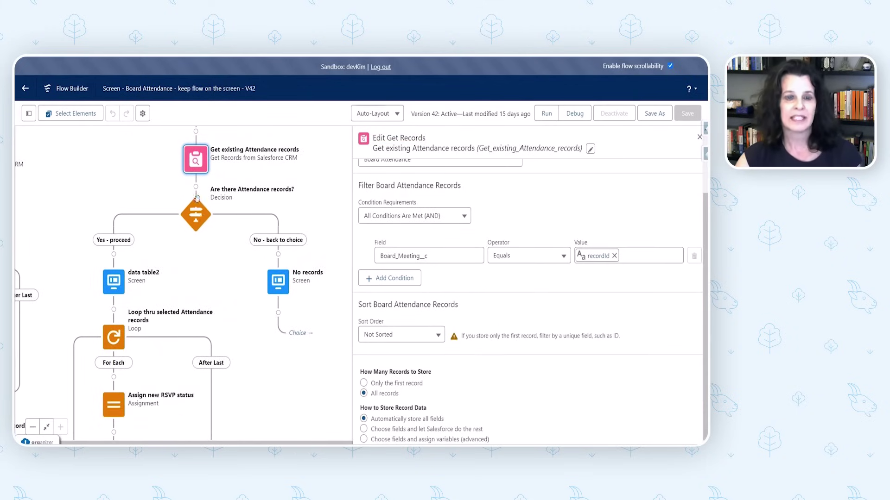
pyautogui.moveTo(93, 182); pyautogui.dragTo(124, 182)
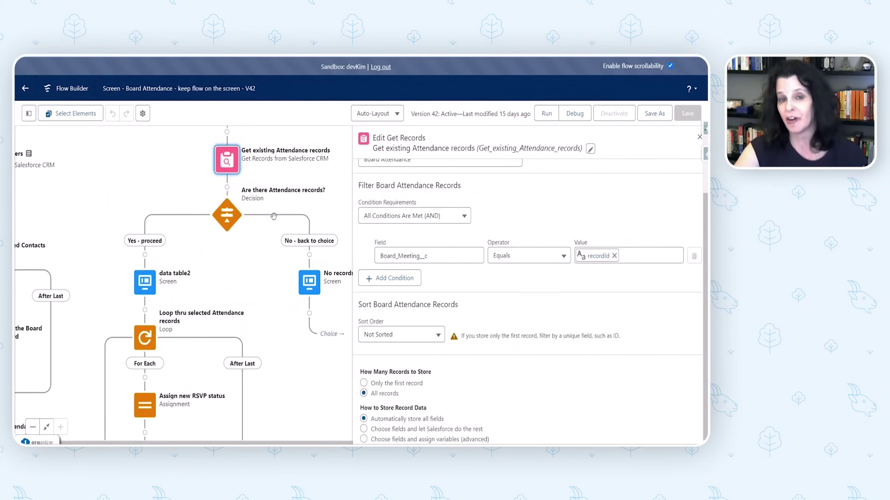
pyautogui.moveTo(186, 278); pyautogui.dragTo(237, 204)
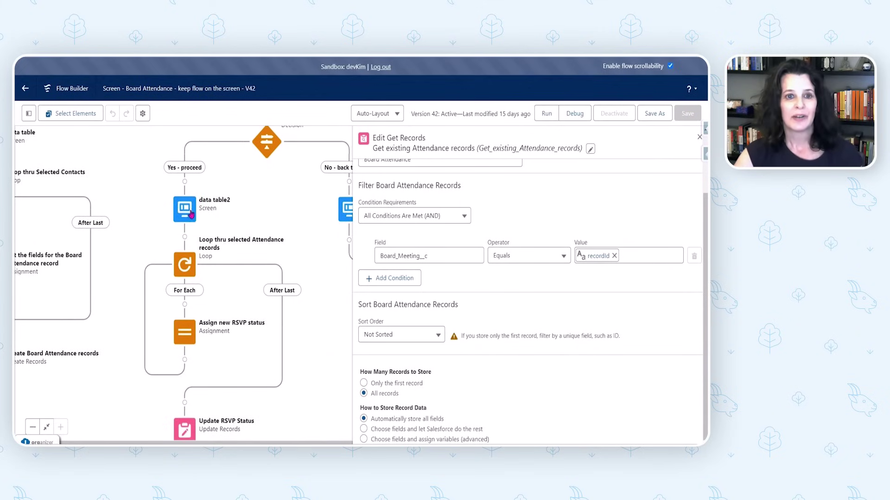
# Examine the data table2 screen's Data Table source and output variables and its RSVP Status radio buttons, closing it without saving changes
pyautogui.doubleClick(185, 210)
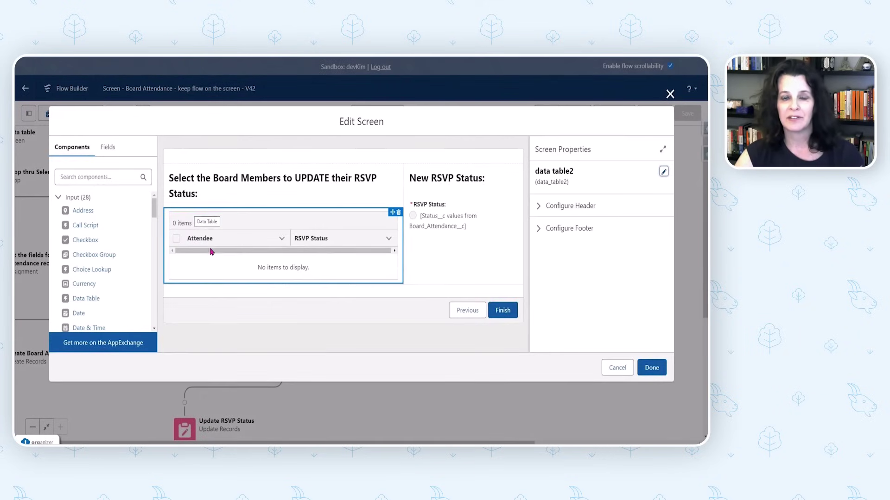
pyautogui.click(211, 252)
pyautogui.scroll(-2, 605, 262)
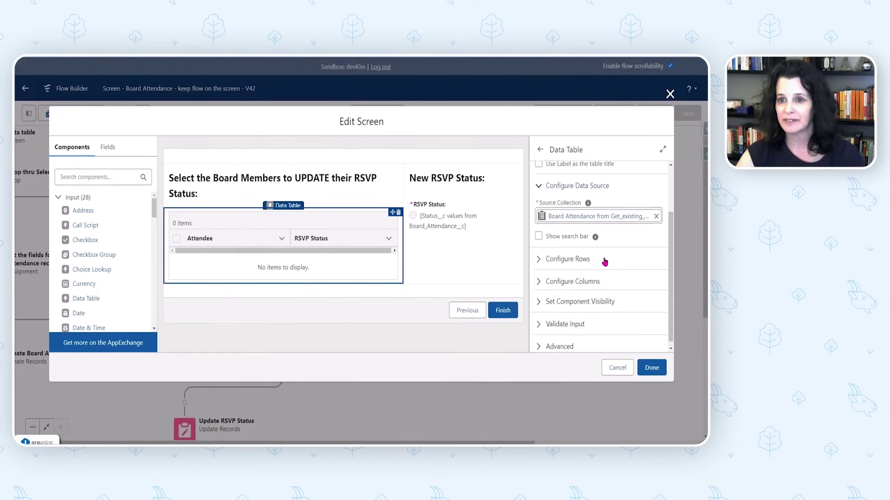
pyautogui.click(570, 347)
pyautogui.scroll(-3, 588, 274)
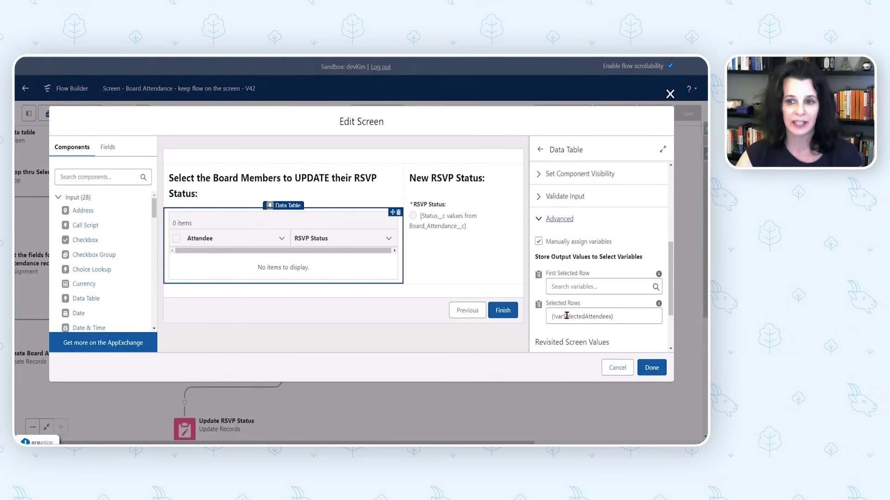
pyautogui.click(442, 227)
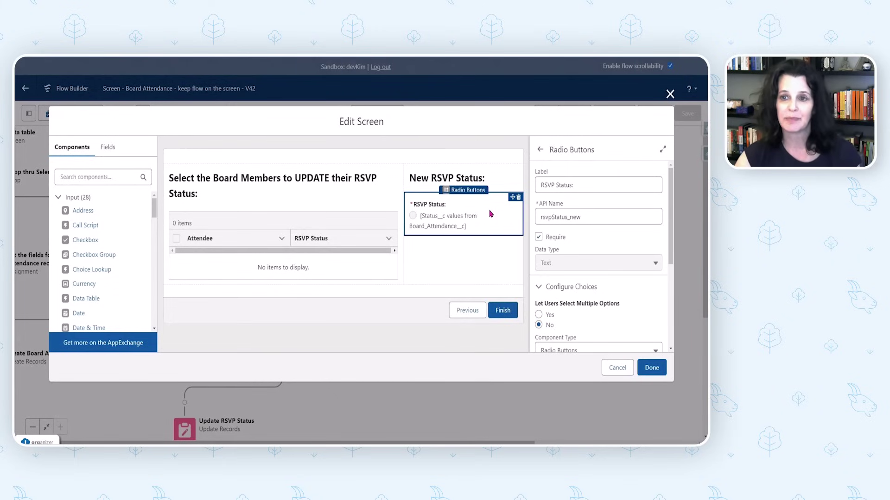
pyautogui.click(617, 368)
# Examine the variable values in the Assign new RSVP status assignment and the record collection used by Update RSVP Status
pyautogui.moveTo(449, 379); pyautogui.dragTo(485, 313)
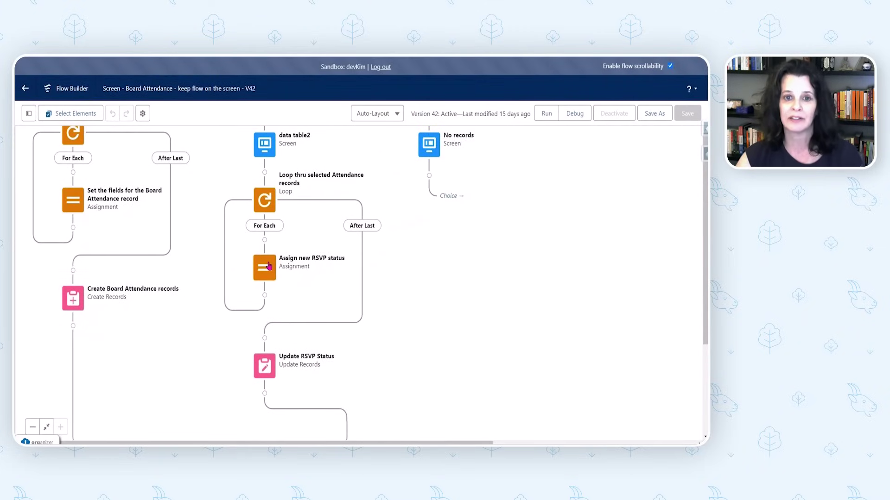
pyautogui.doubleClick(280, 275)
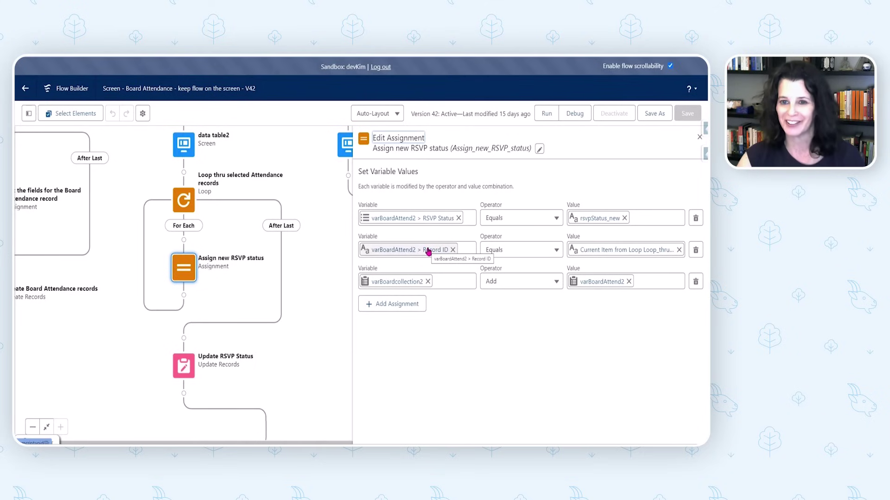
pyautogui.scroll(-1, 256, 357)
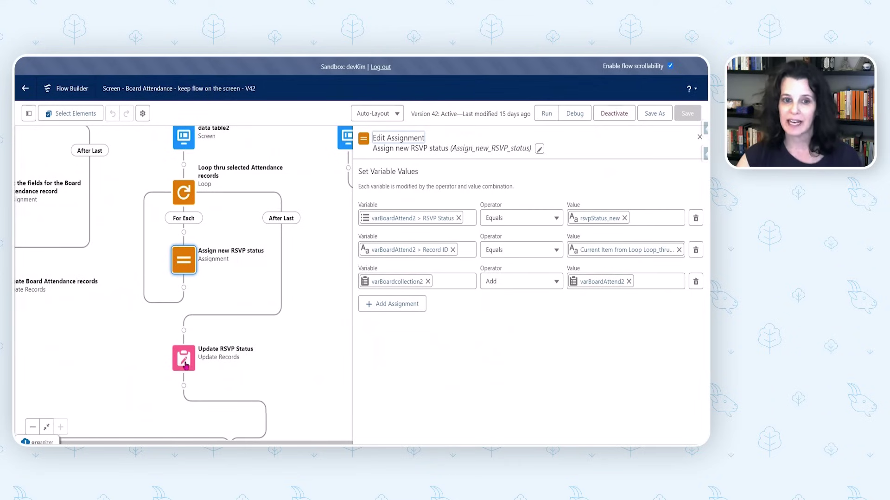
pyautogui.click(191, 359)
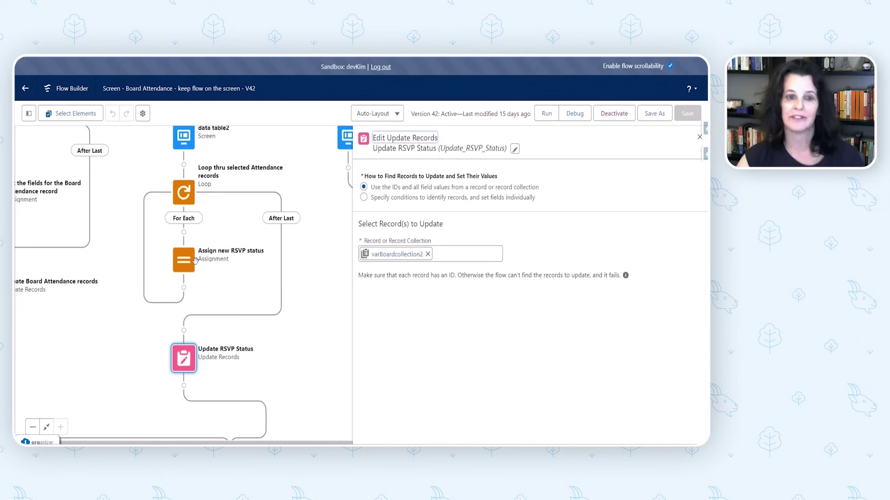
# Look over the flow's path from Update RSVP Status to the end screen and return to the start of the Update attendance branch
pyautogui.moveTo(307, 341); pyautogui.dragTo(308, 250)
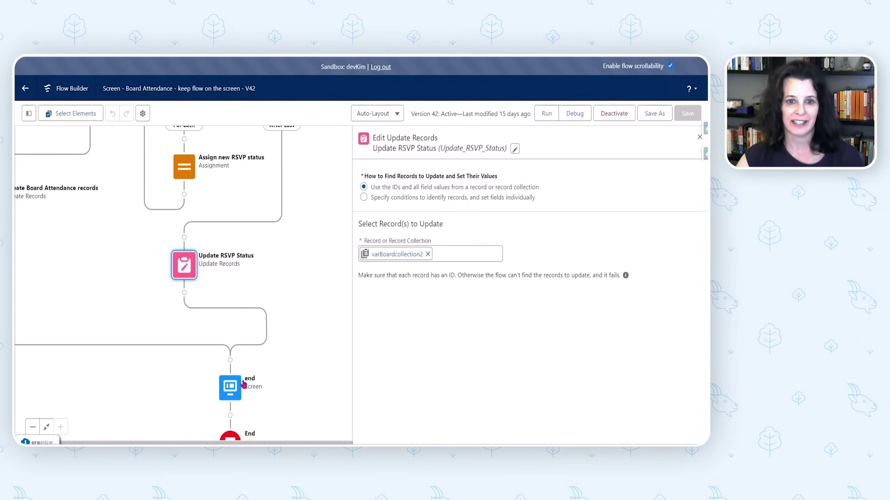
pyautogui.moveTo(305, 200); pyautogui.dragTo(303, 211)
pyautogui.scroll(5, 303, 211)
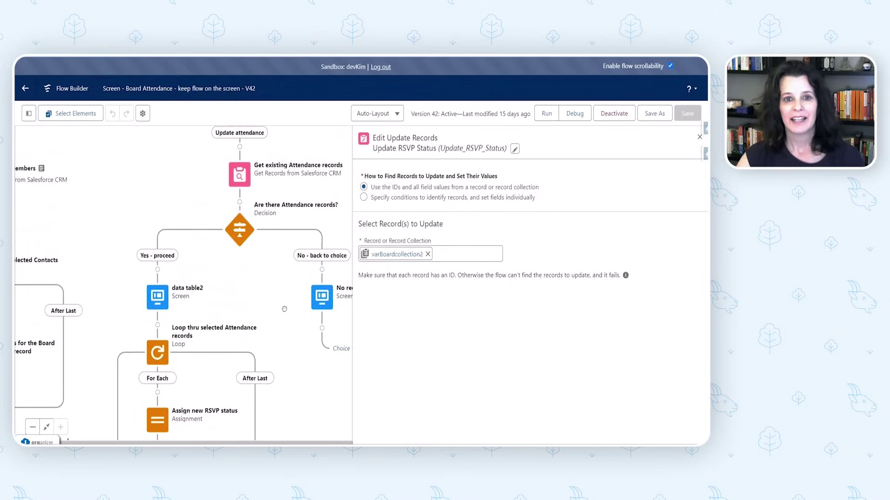